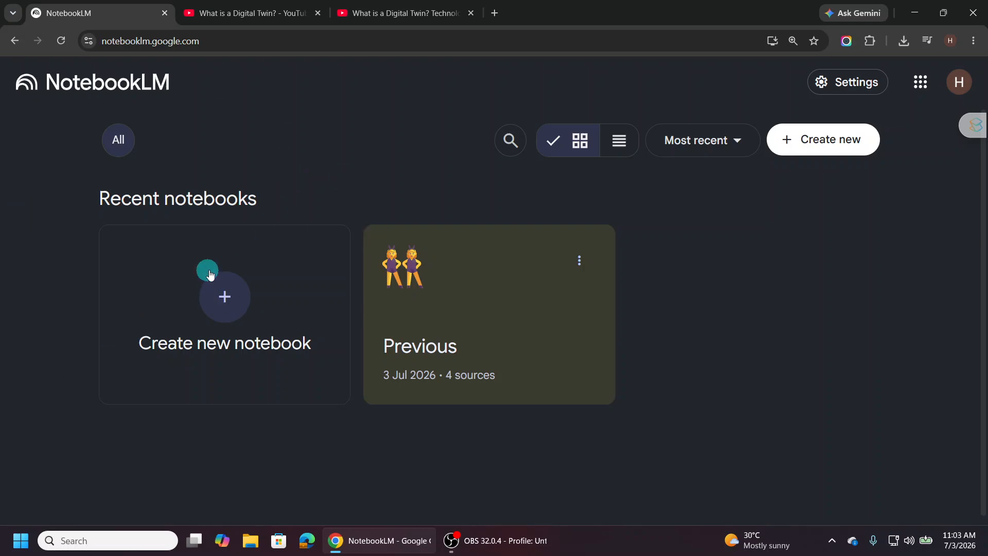
- Create a new notebook and name it "Infographics 2"
{"action": "left_click", "coordinate": [228, 291]}
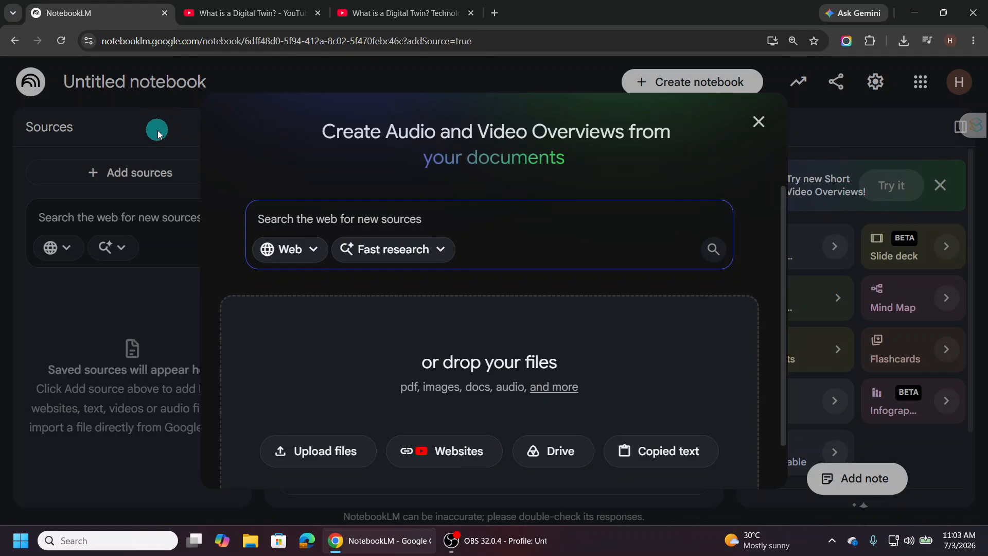
{"action": "left_click", "coordinate": [156, 91]}
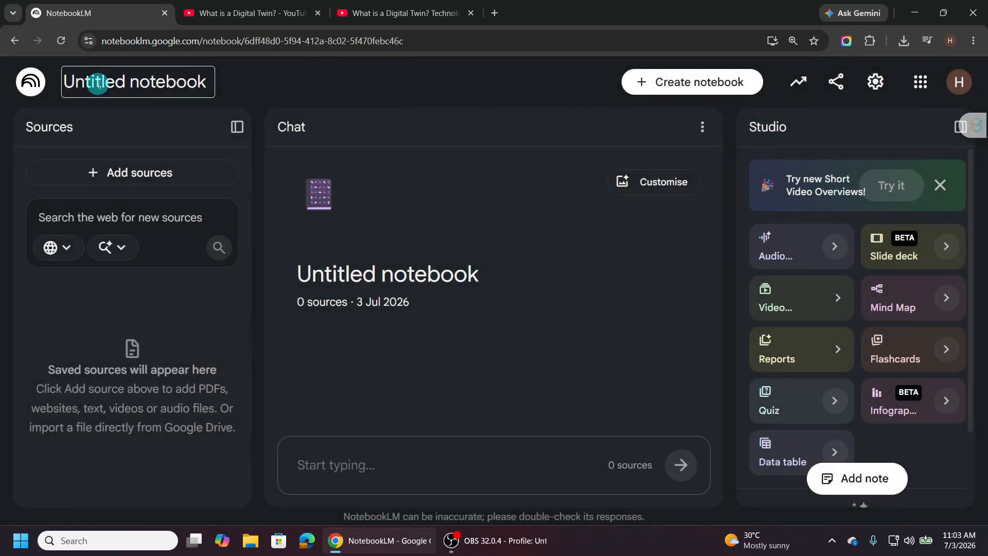
{"action": "left_click_drag", "start_coordinate": [64, 81], "coordinate": [211, 76]}
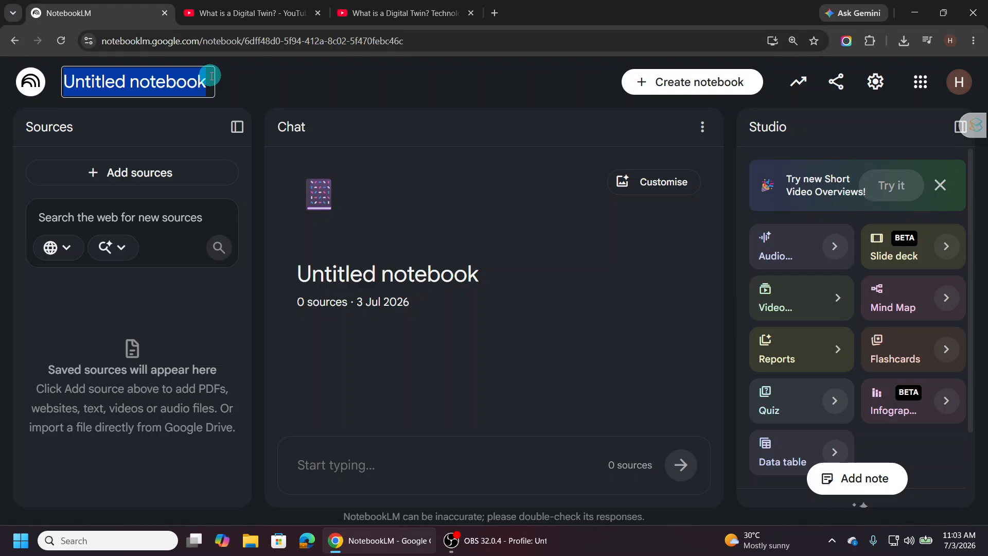
{"action": "type", "text": "Infographic"}
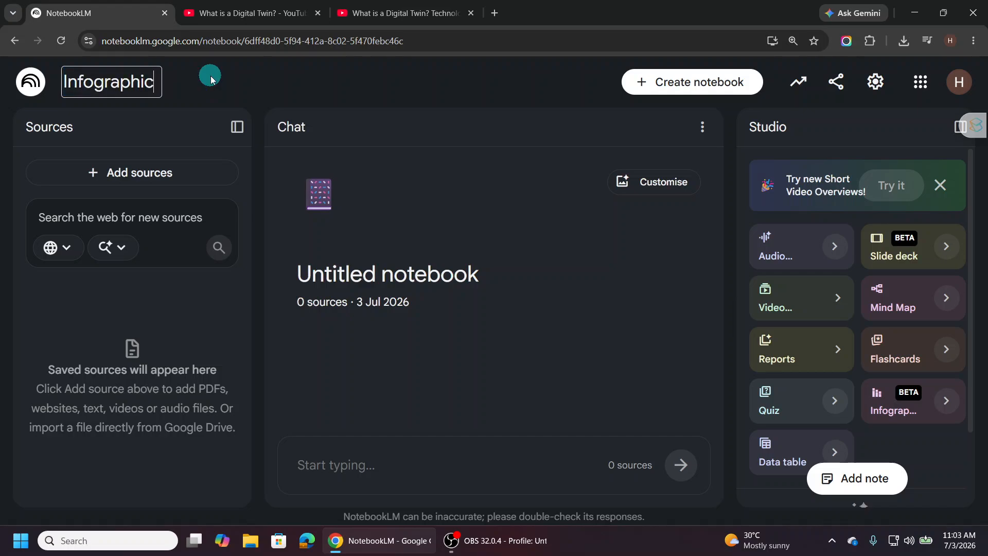
{"action": "type", "text": "s 2"}
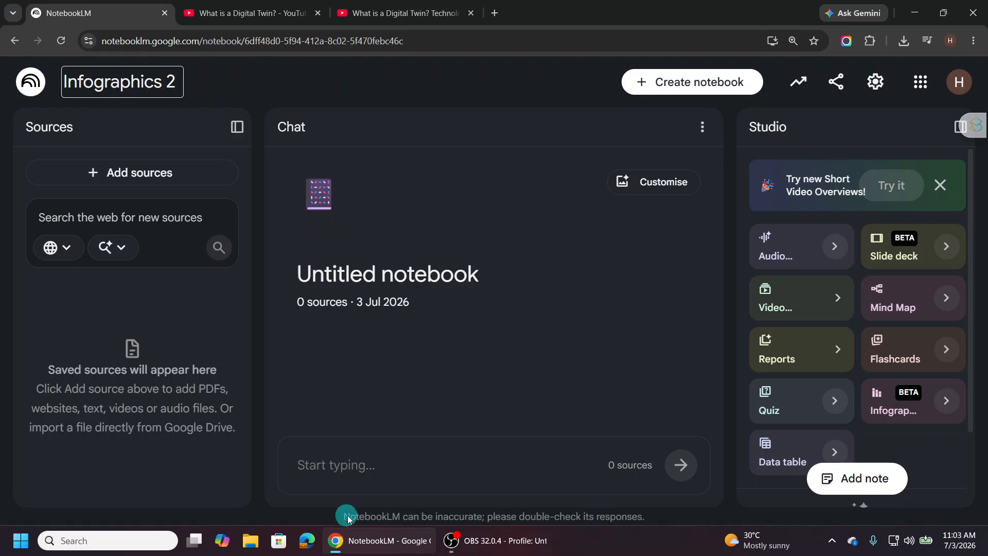
{"action": "left_click", "coordinate": [287, 84]}
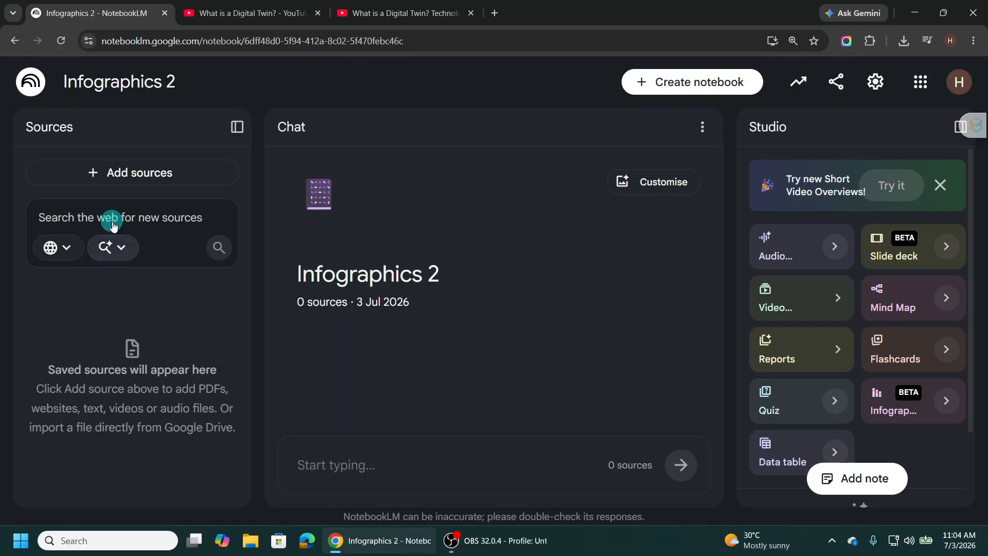
- Add the PDFs applsci-14-05454 and electronics-15-00583 from the Downloads folder as notebook sources
{"action": "left_click", "coordinate": [133, 172]}
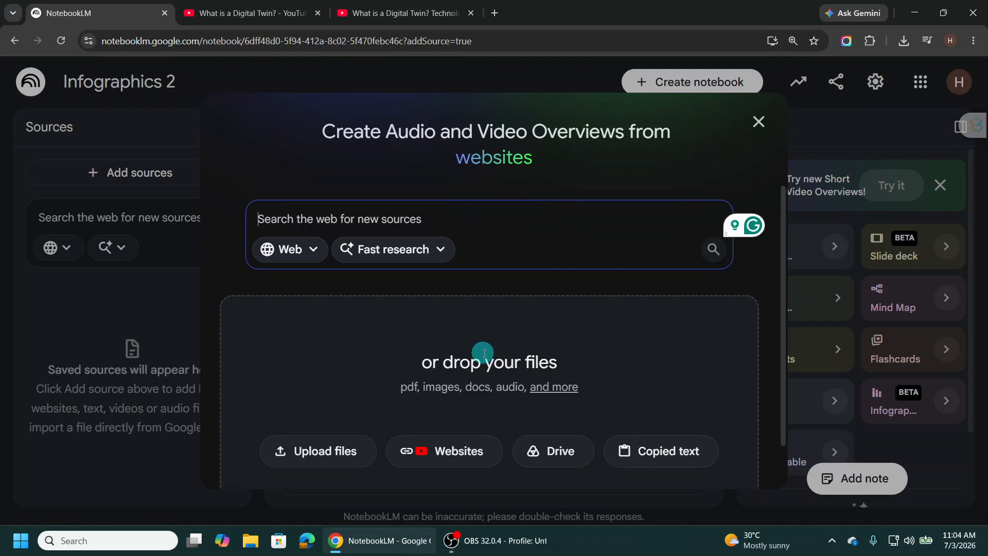
{"action": "left_click", "coordinate": [280, 541]}
{"action": "left_click", "coordinate": [251, 541]}
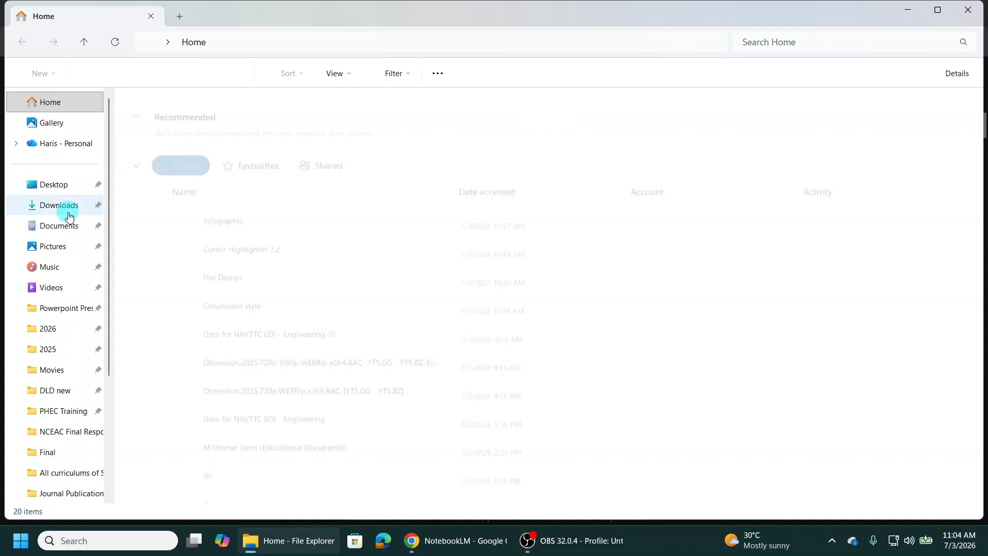
{"action": "left_click", "coordinate": [66, 206]}
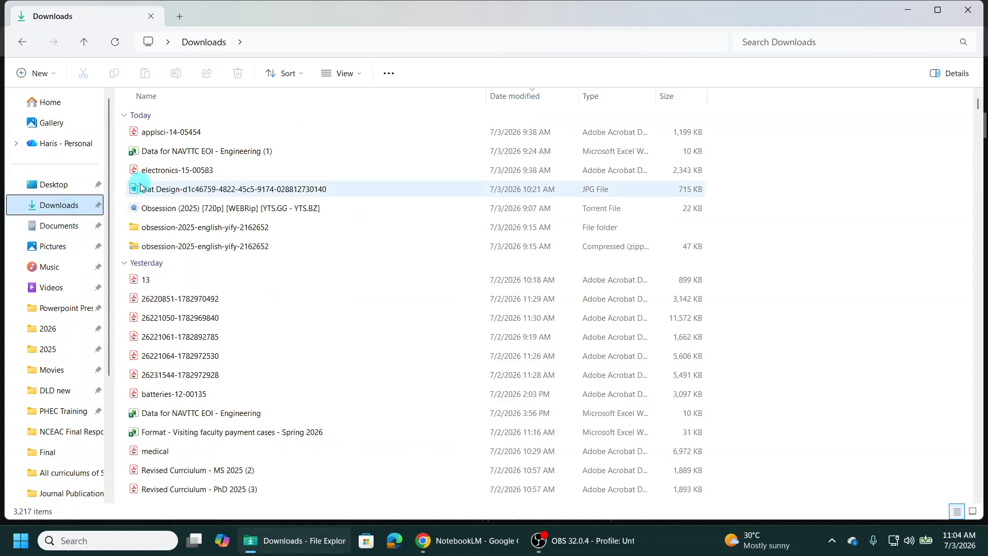
{"action": "left_click", "coordinate": [161, 133]}
{"action": "left_click", "coordinate": [180, 171], "text": "ctrl"}
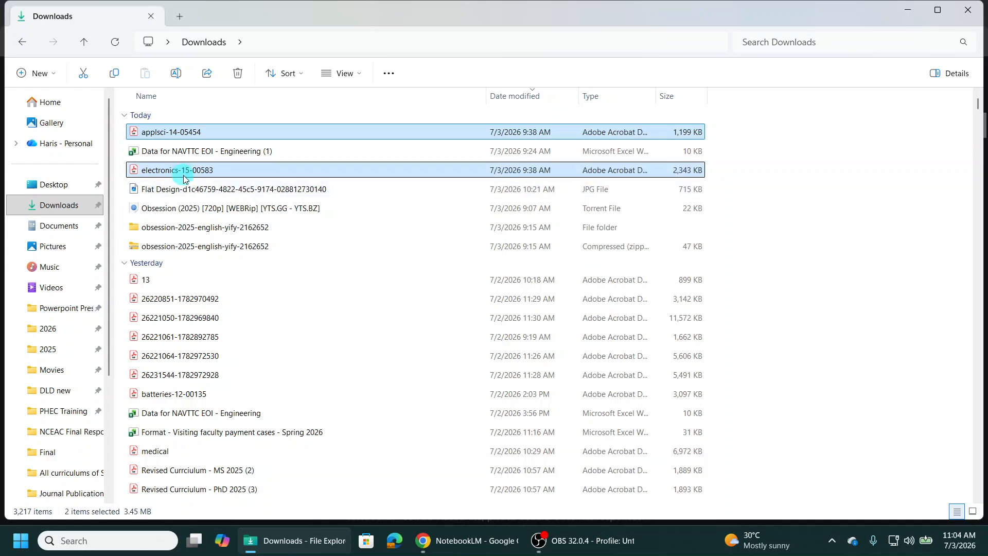
{"action": "left_click_drag", "start_coordinate": [180, 171], "coordinate": [477, 371]}
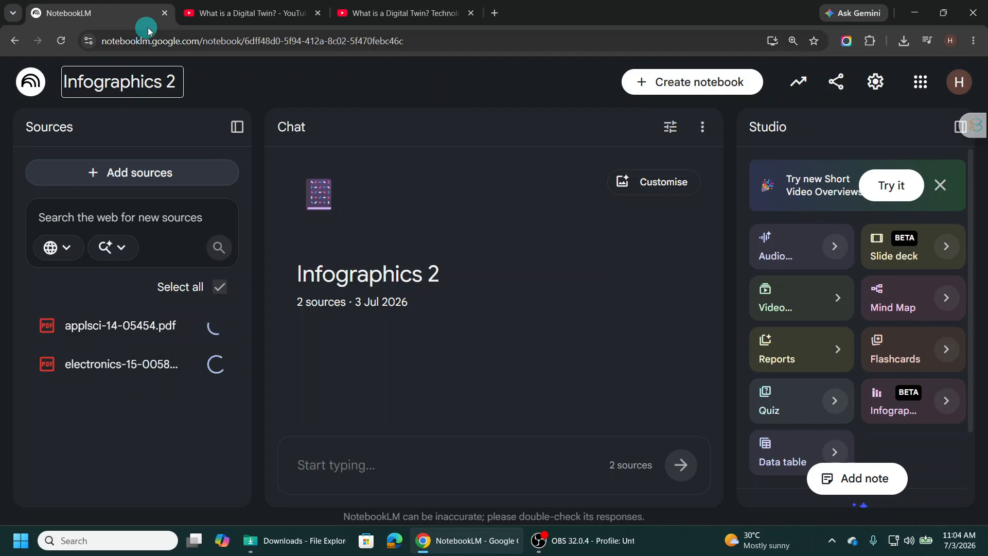
{"action": "left_click", "coordinate": [200, 12]}
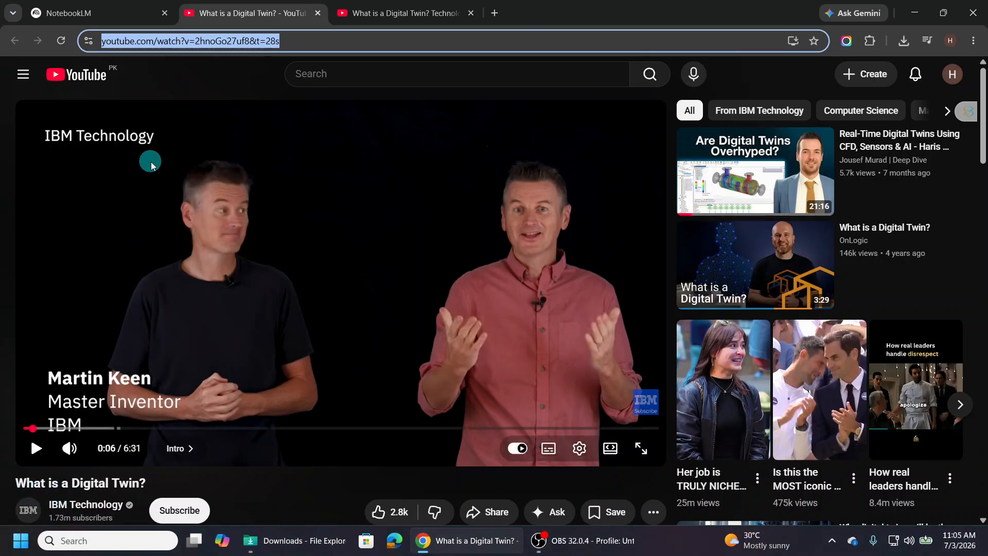
{"action": "left_click", "coordinate": [118, 20]}
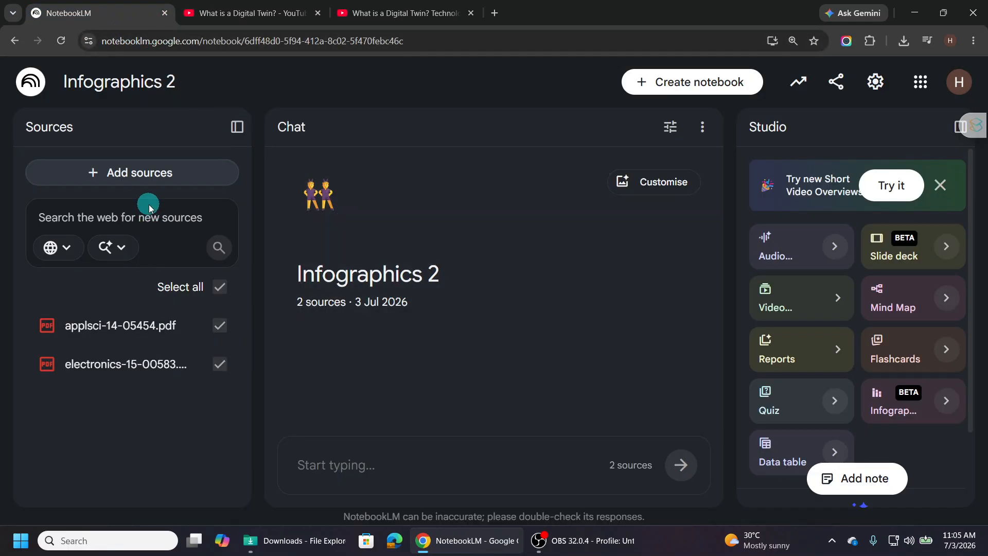
{"action": "left_click", "coordinate": [157, 172]}
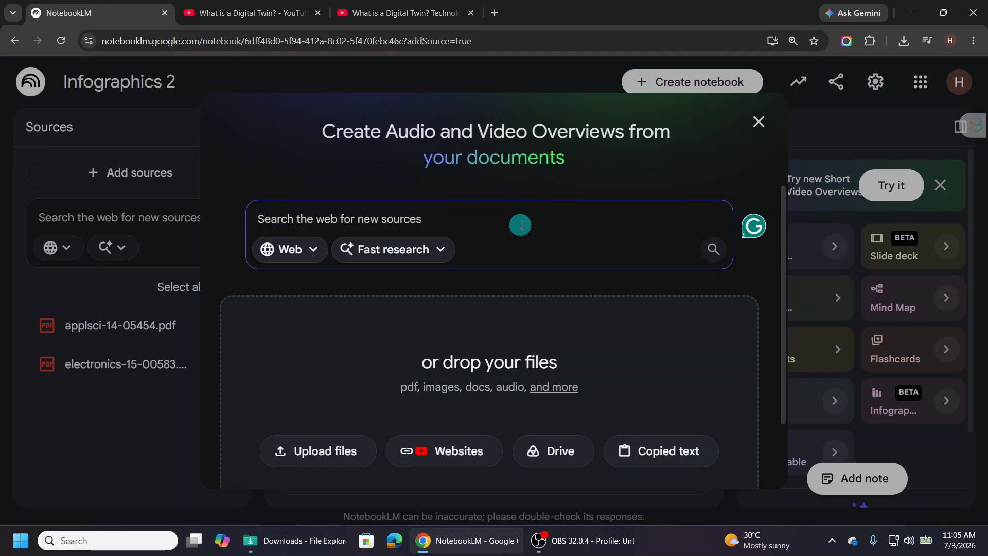
{"action": "type", "text": "https://www.youtube.com/watch?v=2hnoGo27uf8&t=28s"}
{"action": "left_click", "coordinate": [715, 250]}
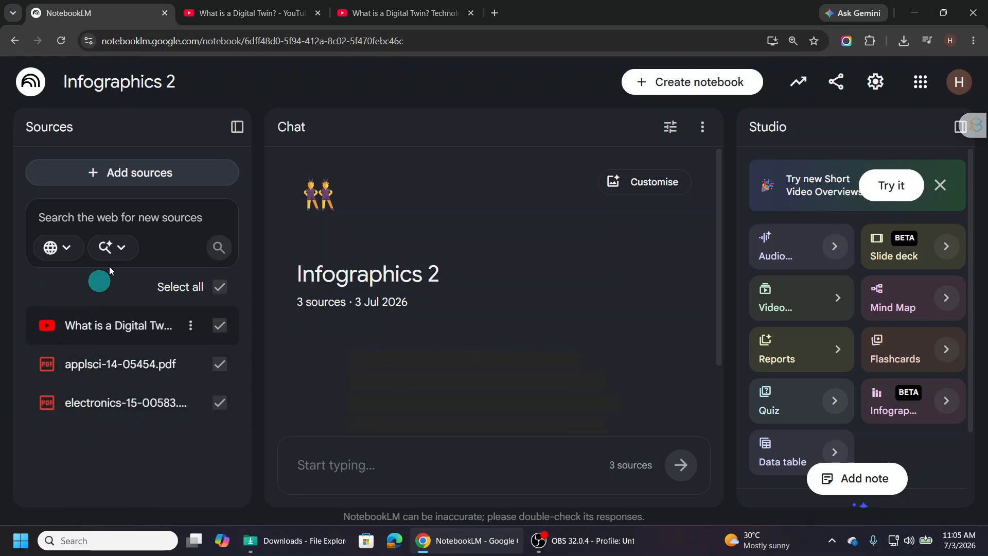
{"action": "left_click", "coordinate": [369, 16]}
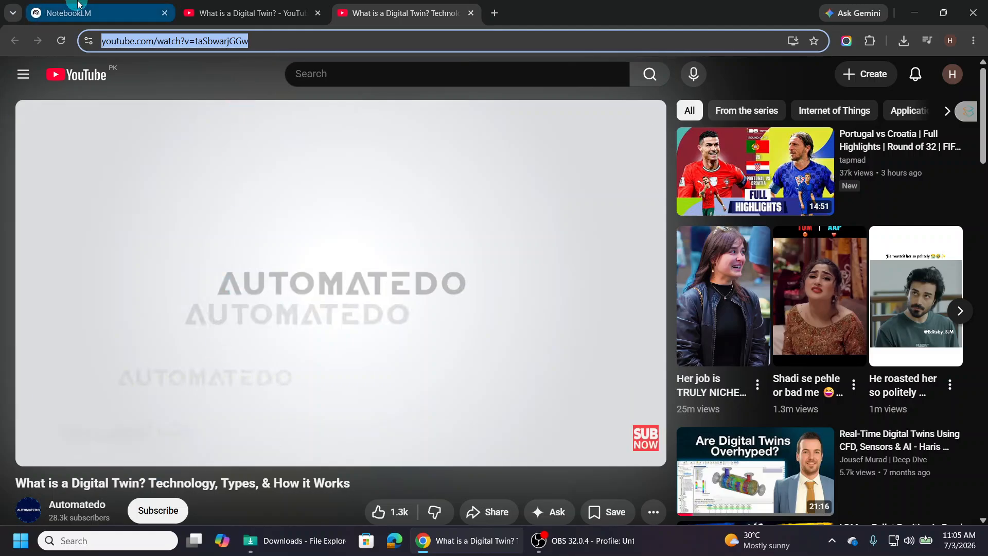
{"action": "left_click", "coordinate": [87, 12]}
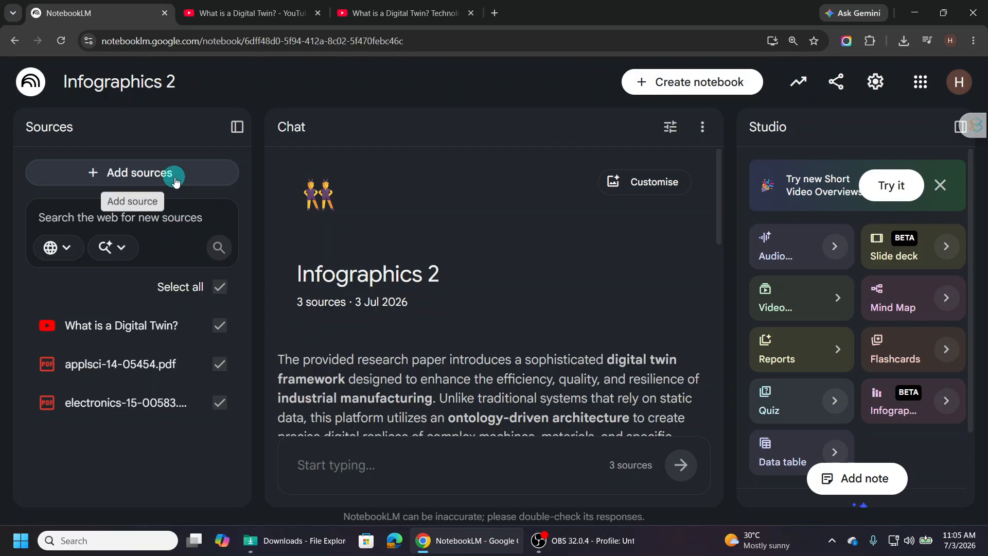
{"action": "left_click", "coordinate": [172, 171]}
{"action": "type", "text": "https://www.youtube.com/watch?v=taSbwarjGGw"}
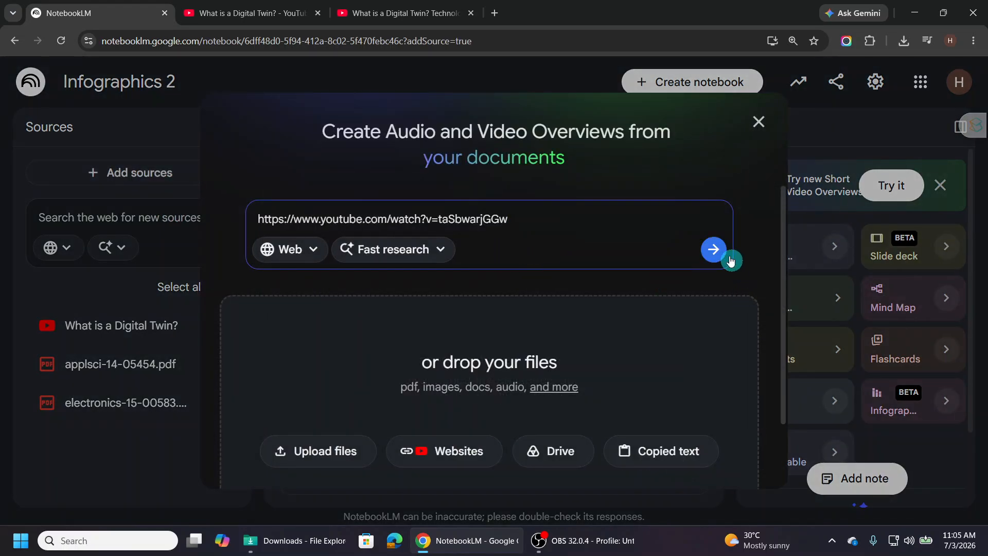
{"action": "left_click", "coordinate": [714, 251]}
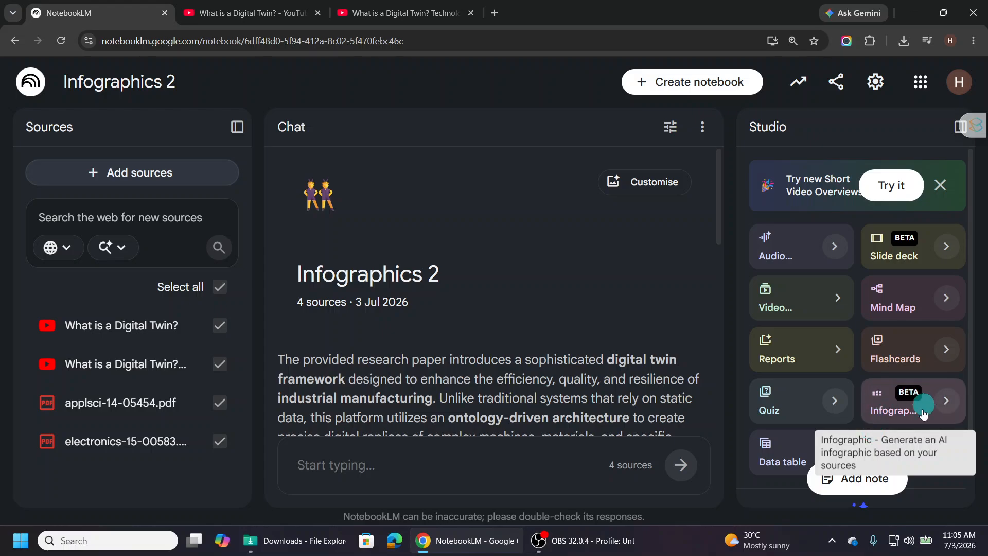
- Open the infographic customisation options and bring up the level of detail and description settings
{"action": "left_click", "coordinate": [892, 417]}
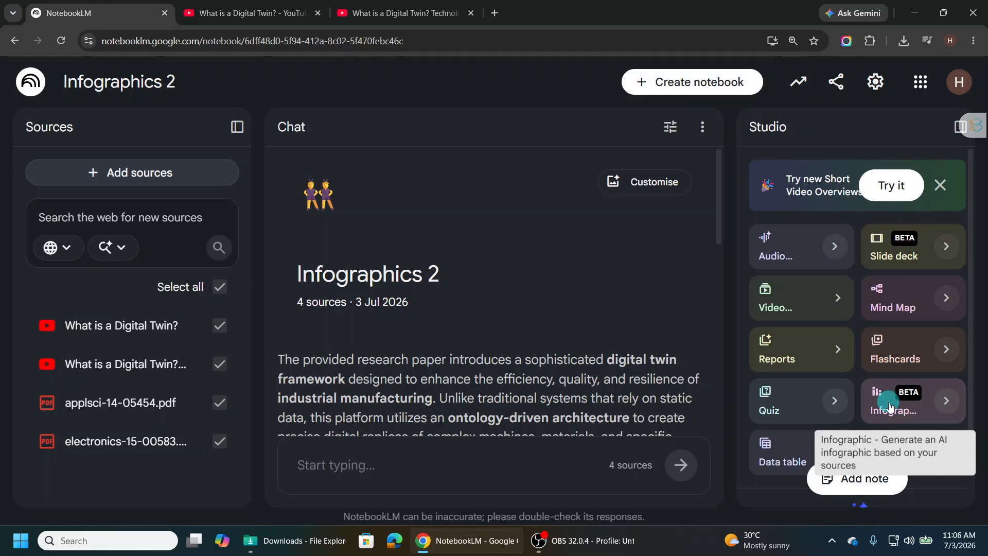
{"action": "left_click", "coordinate": [948, 404]}
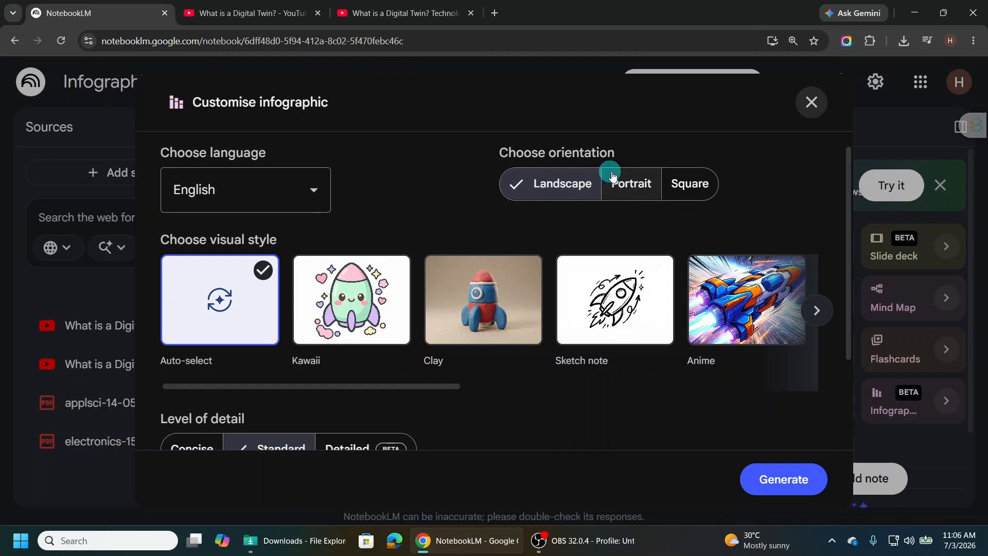
{"action": "left_click_drag", "start_coordinate": [848, 211], "coordinate": [839, 302]}
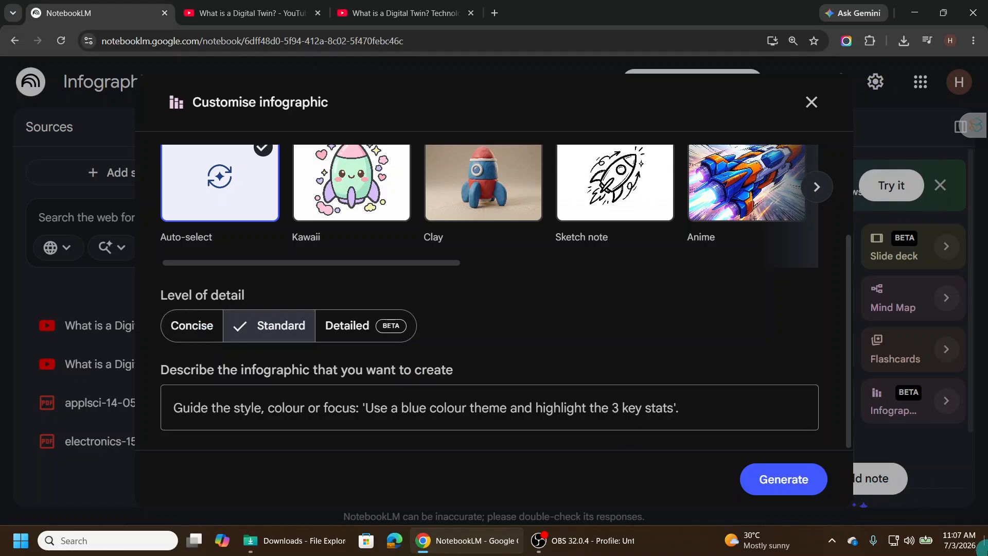
- View the reference image infographic.jpg stored on the desktop, examine its design, and close it
{"action": "left_click", "coordinate": [985, 547]}
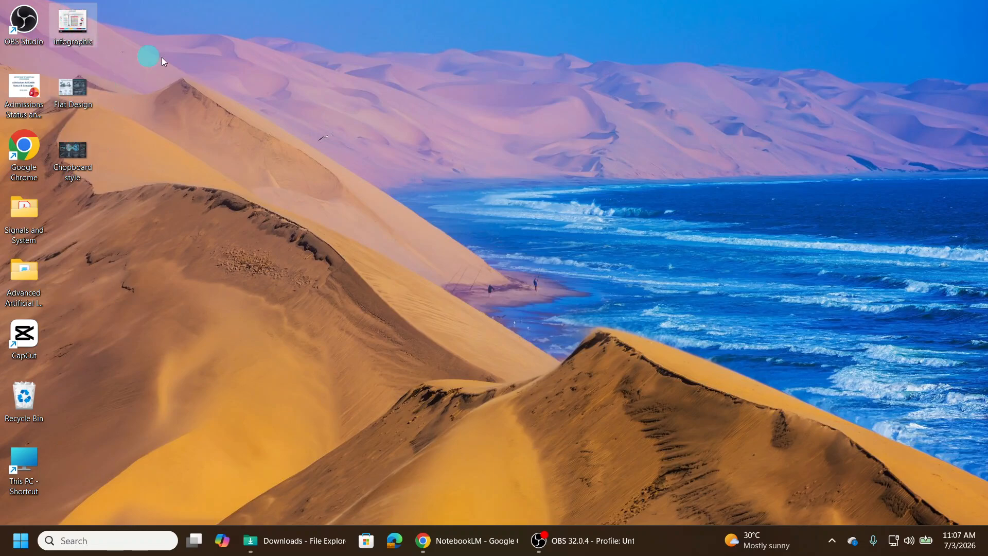
{"action": "double_click", "coordinate": [72, 26]}
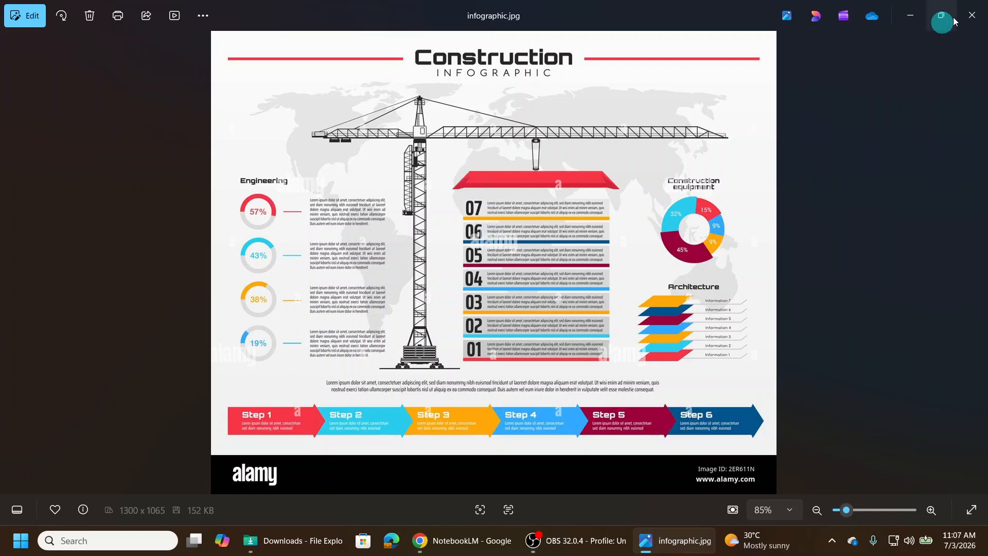
{"action": "left_click", "coordinate": [973, 15]}
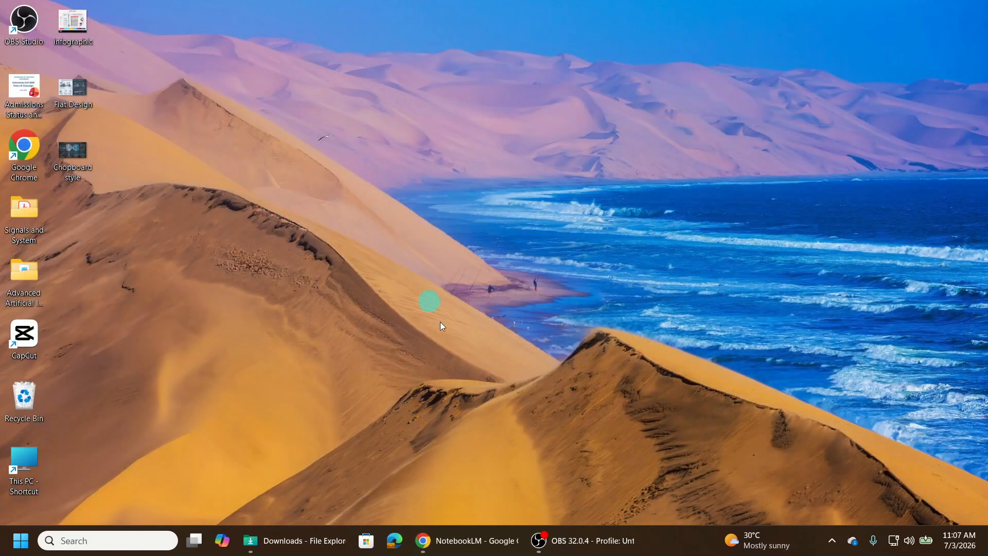
- Return to the browser, search for "gemini" on a new page and open Google Gemini
{"action": "left_click", "coordinate": [488, 545]}
{"action": "left_click", "coordinate": [495, 13]}
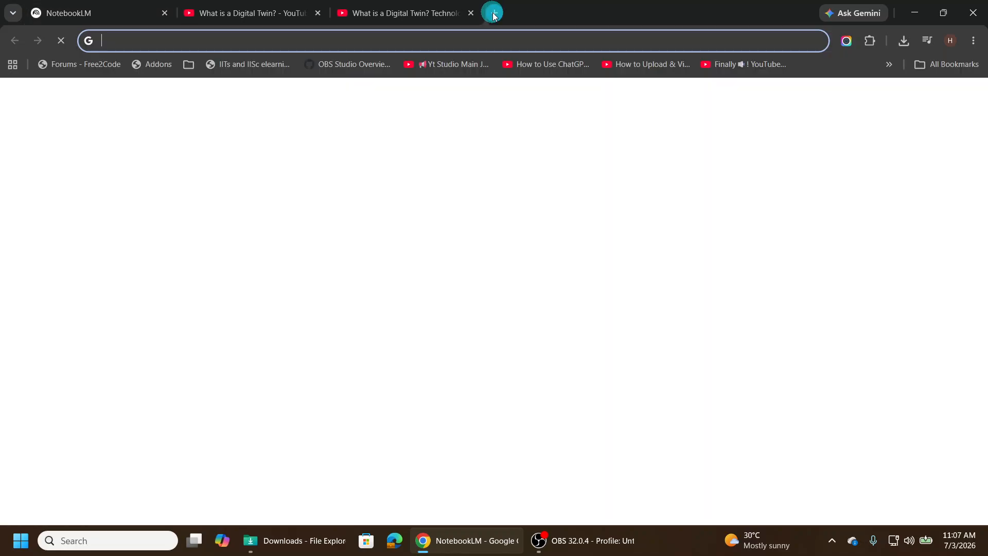
{"action": "type", "text": "gemini"}
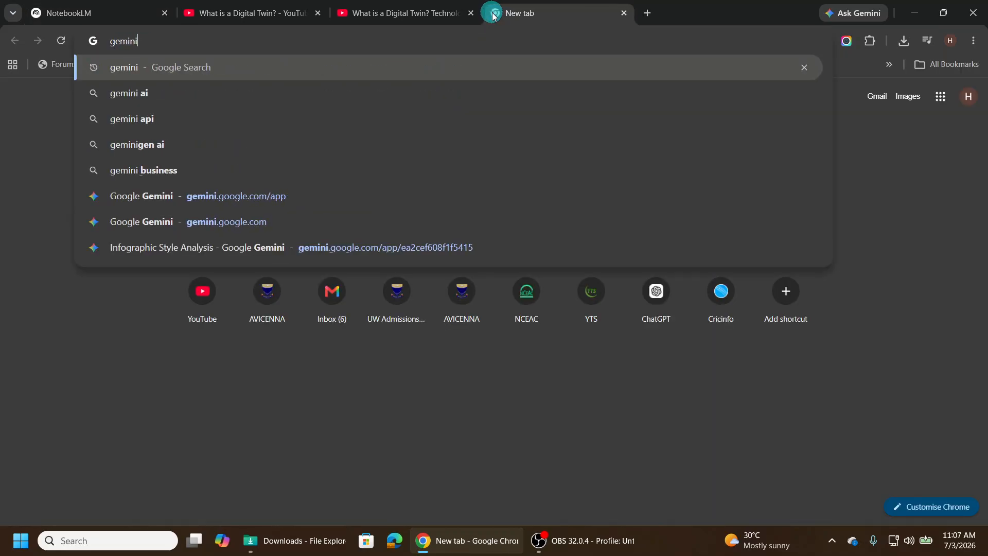
{"action": "key", "text": "Return"}
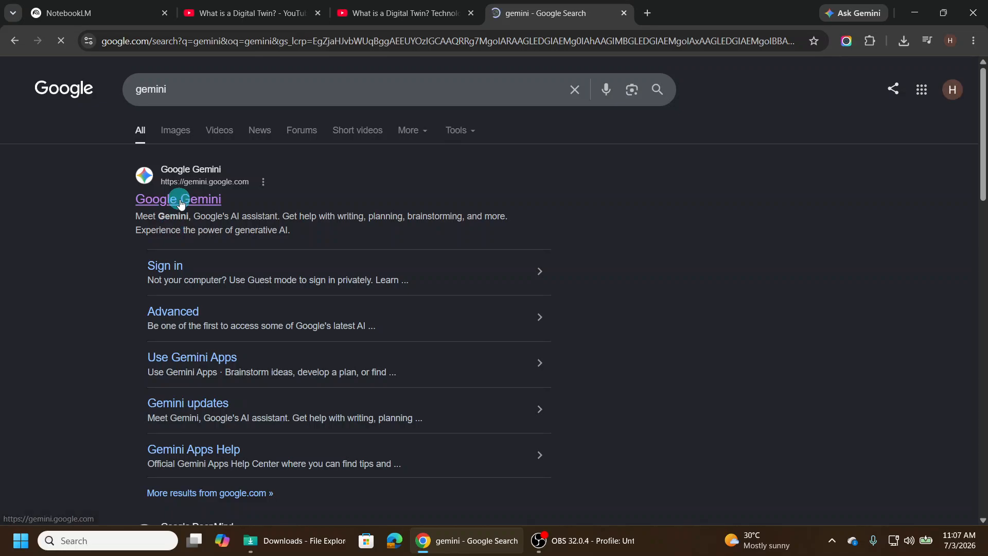
{"action": "left_click", "coordinate": [178, 198]}
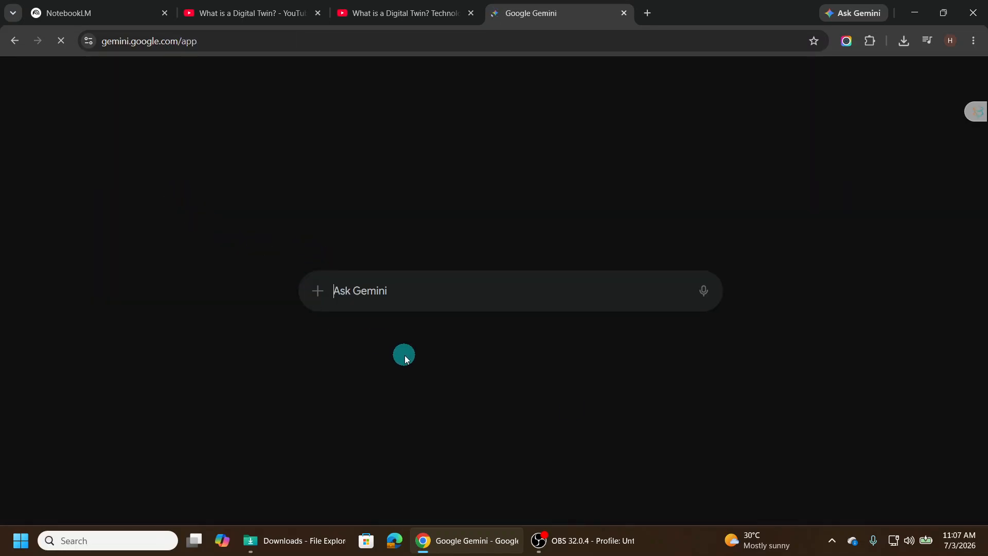
- Attach infographic.jpg from the desktop to a Gemini prompt and submit "Tell me the style of this infographic"
{"action": "left_click", "coordinate": [987, 545]}
{"action": "left_click_drag", "start_coordinate": [72, 31], "coordinate": [428, 287]}
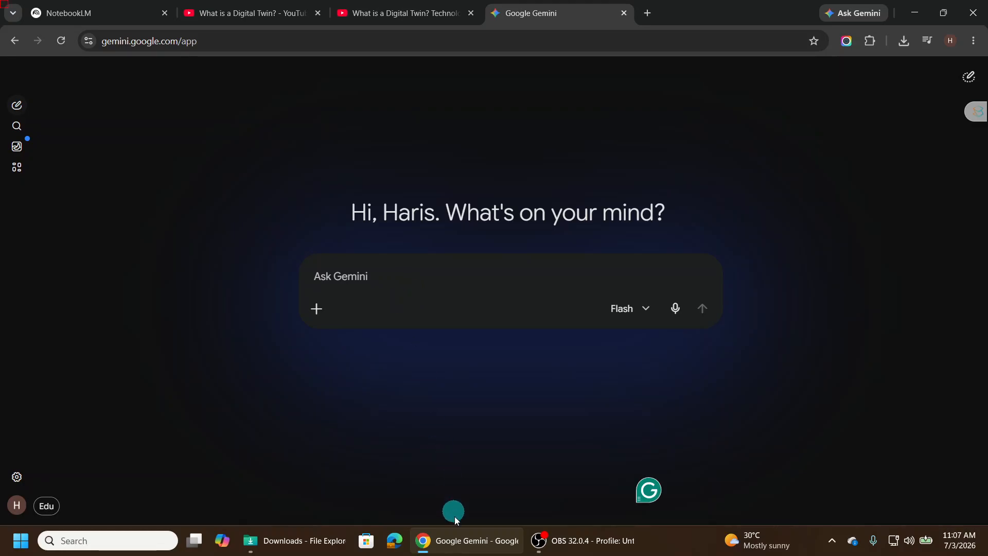
{"action": "left_click", "coordinate": [987, 544]}
{"action": "left_click", "coordinate": [66, 23]}
{"action": "left_click_drag", "start_coordinate": [65, 23], "coordinate": [401, 438]}
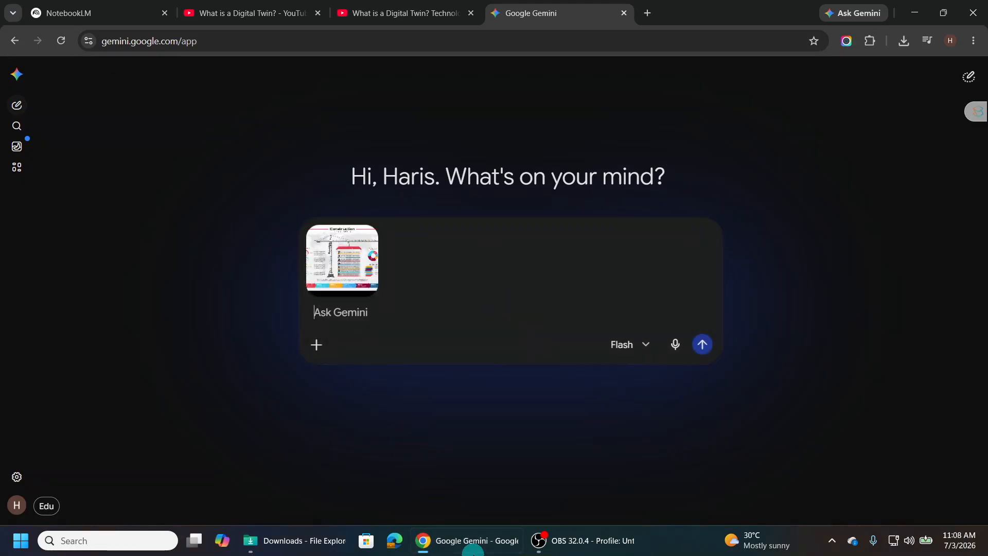
{"action": "left_click", "coordinate": [348, 315]}
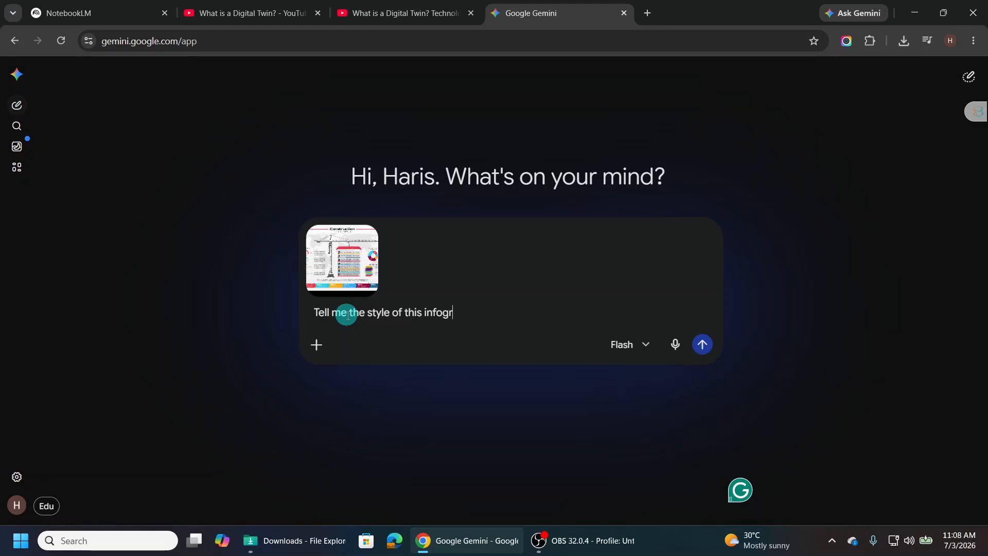
{"action": "key", "text": "Return"}
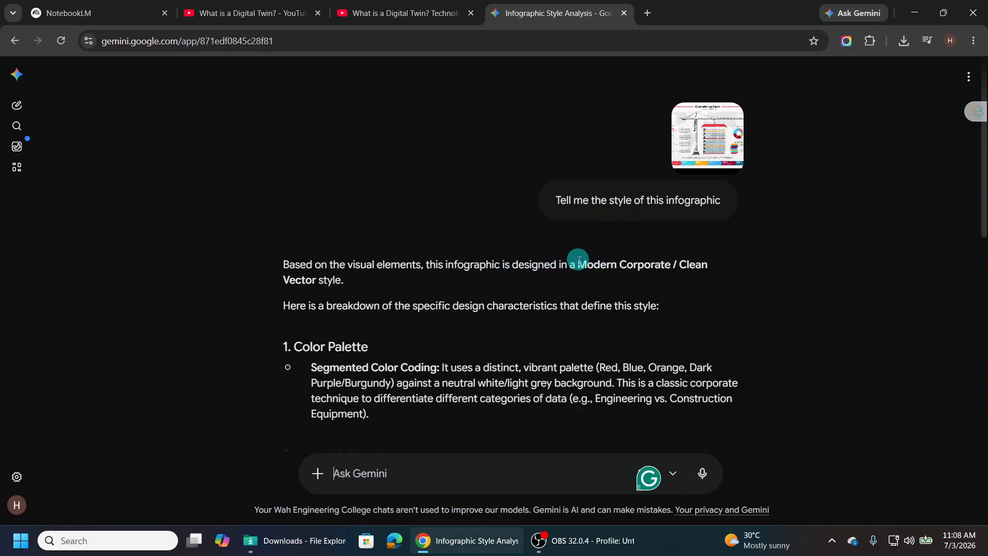
- Copy "Modern Corporate / Clean Vector style." from Gemini's answer and return to the infographic customisation in NotebookLM
{"action": "left_click_drag", "start_coordinate": [578, 261], "coordinate": [691, 286]}
{"action": "key", "text": "ctrl+c"}
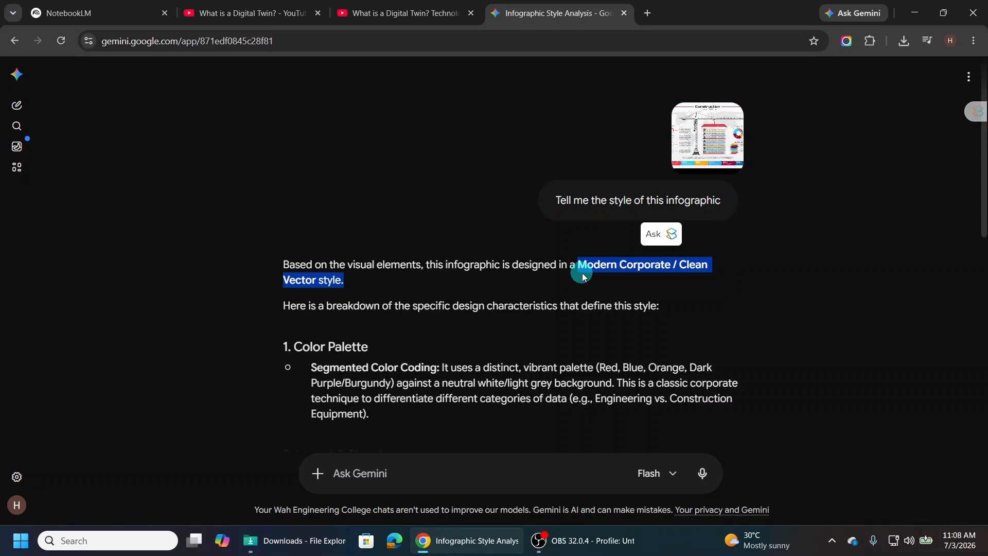
{"action": "left_click", "coordinate": [85, 12]}
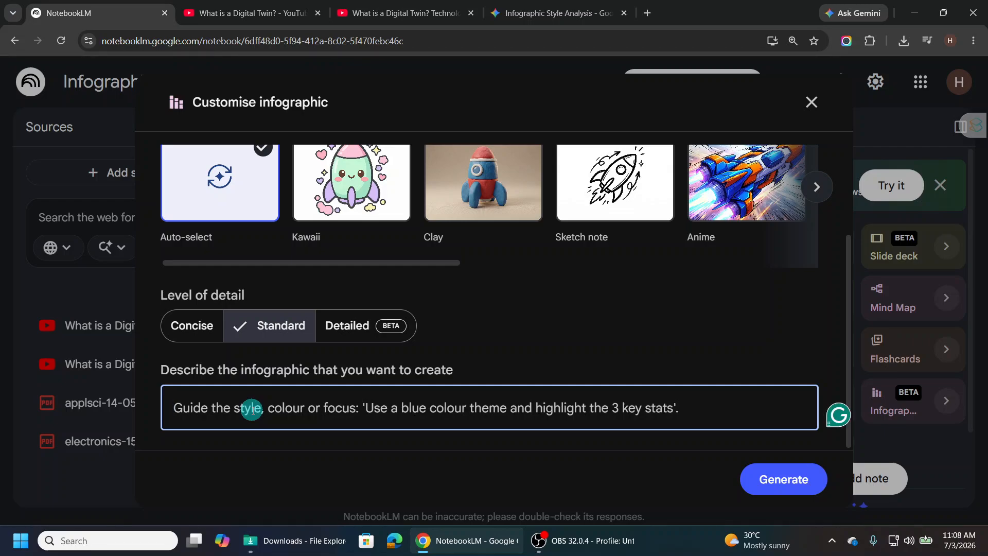
- Enter the description "Generate the infographic based on Modern Corporate / Clean Vector style.", request generation and check the Studio outputs
{"action": "type", "text": "Generate the infographic b"}
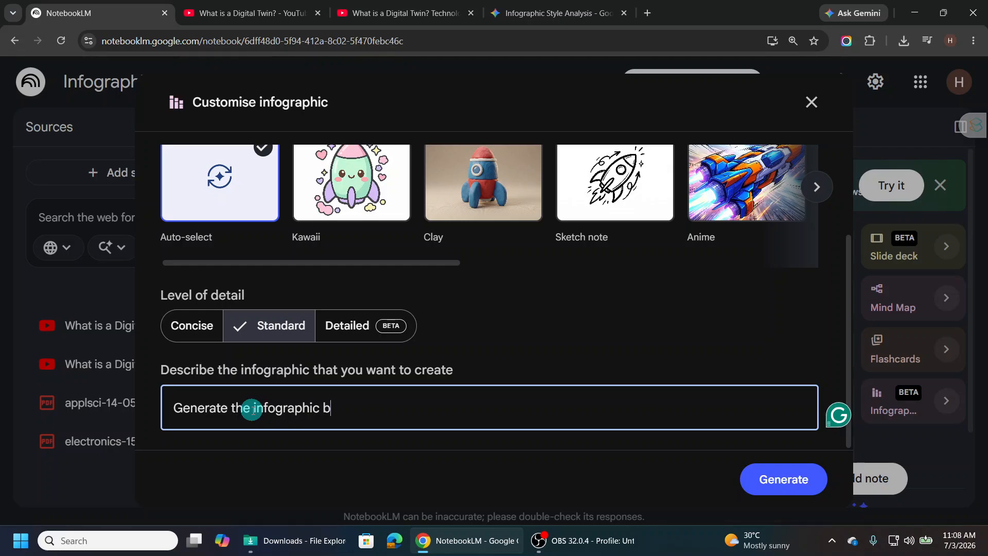
{"action": "key", "text": "ctrl+v"}
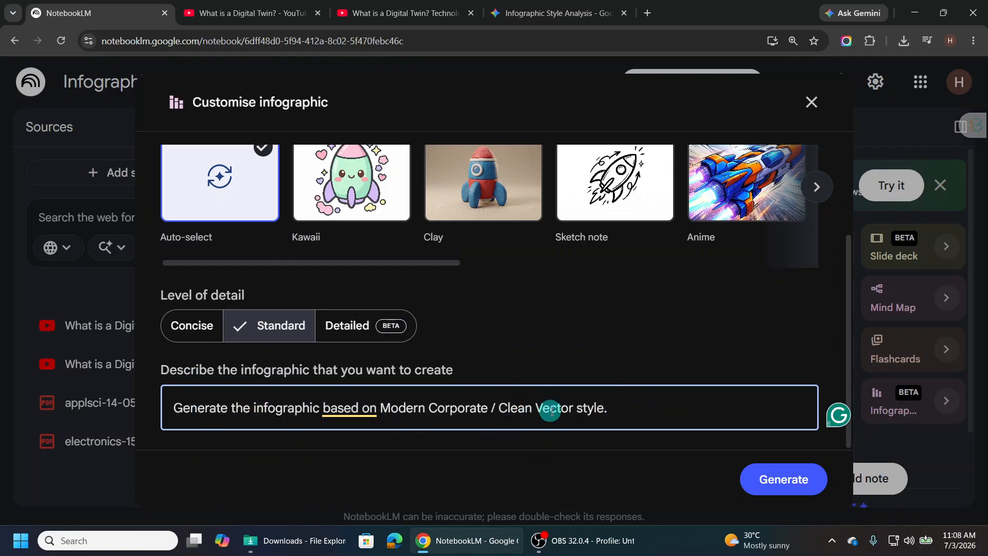
{"action": "left_click", "coordinate": [758, 479]}
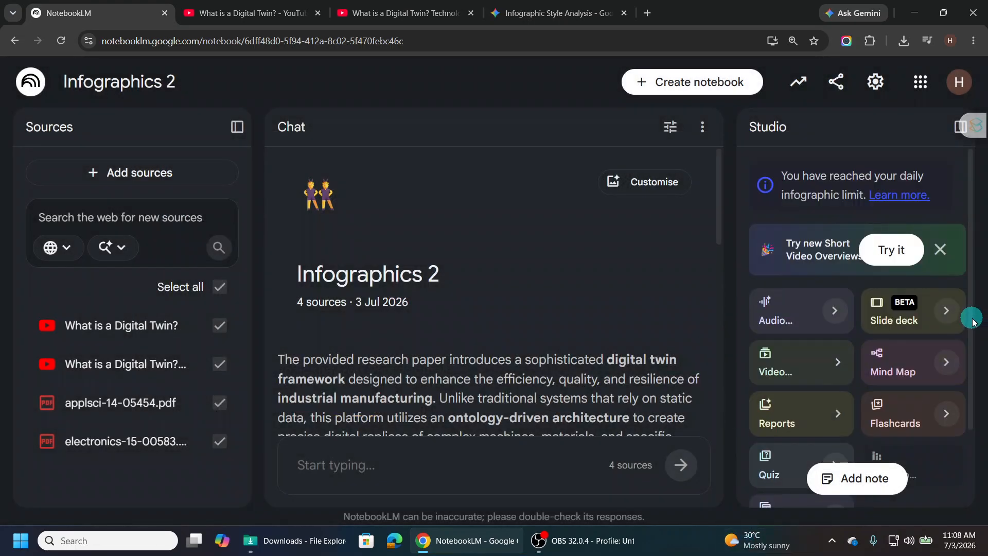
{"action": "scroll", "coordinate": [972, 322], "scroll_direction": "down", "scroll_amount": 2}
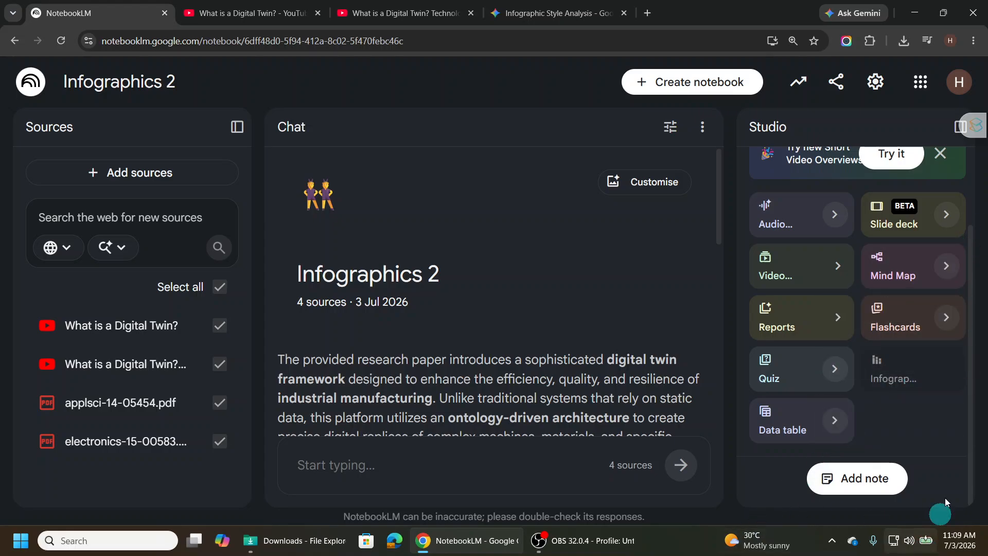
{"action": "scroll", "coordinate": [972, 305], "scroll_direction": "up", "scroll_amount": 3}
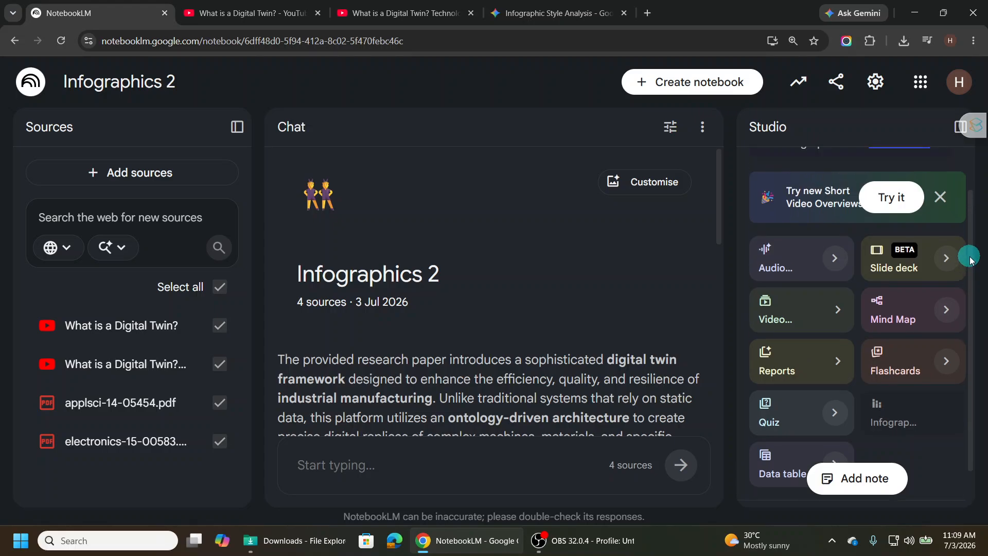
{"action": "scroll", "coordinate": [977, 314], "scroll_direction": "down", "scroll_amount": 3}
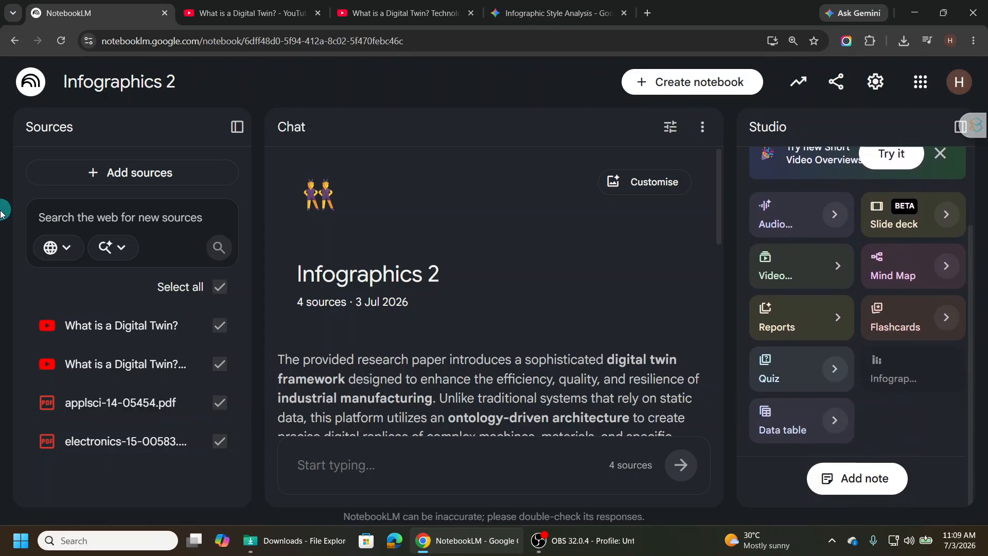
- Open the notebook named Previous and examine its Digital Twin Technology Overview infographic enlarged and at full view
{"action": "left_click", "coordinate": [38, 86]}
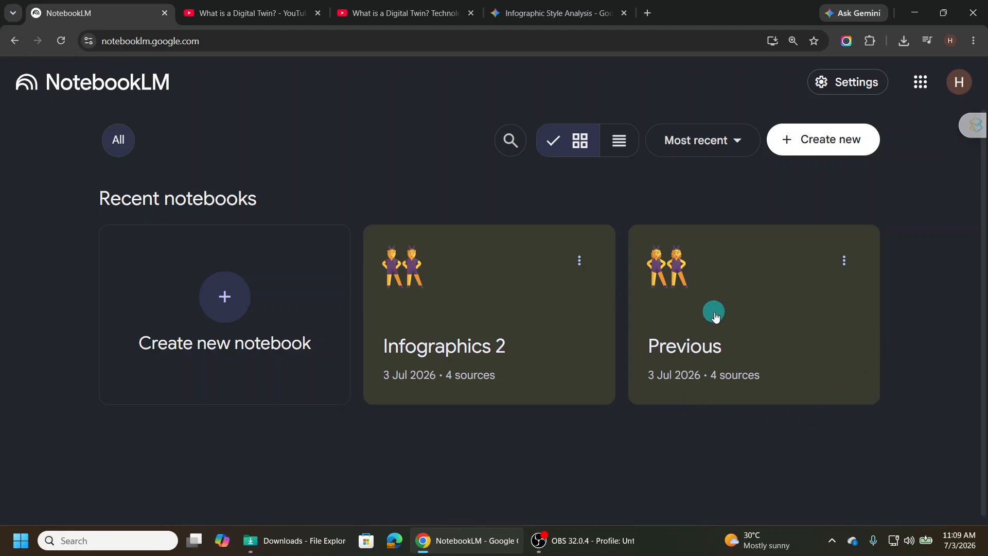
{"action": "left_click", "coordinate": [718, 294]}
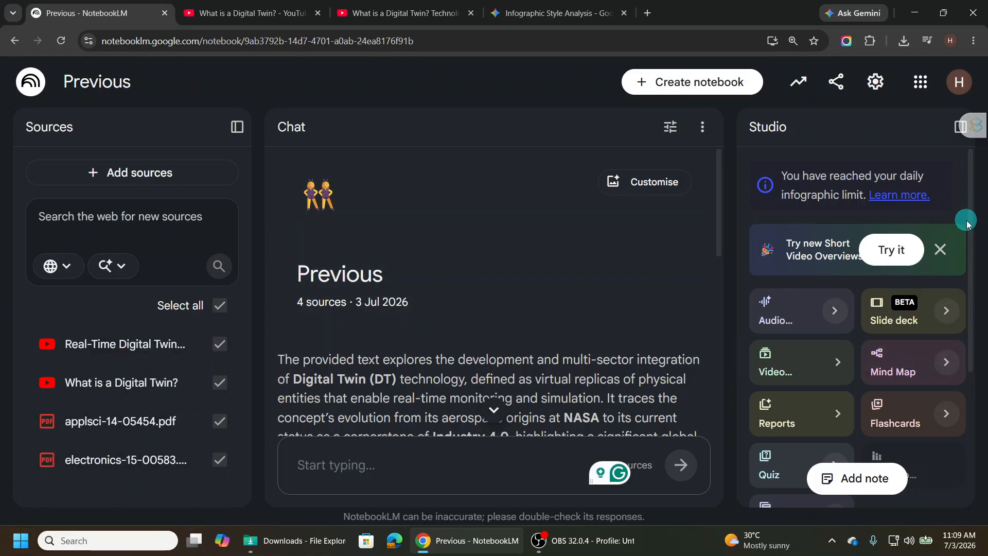
{"action": "left_click_drag", "start_coordinate": [971, 222], "coordinate": [983, 370]}
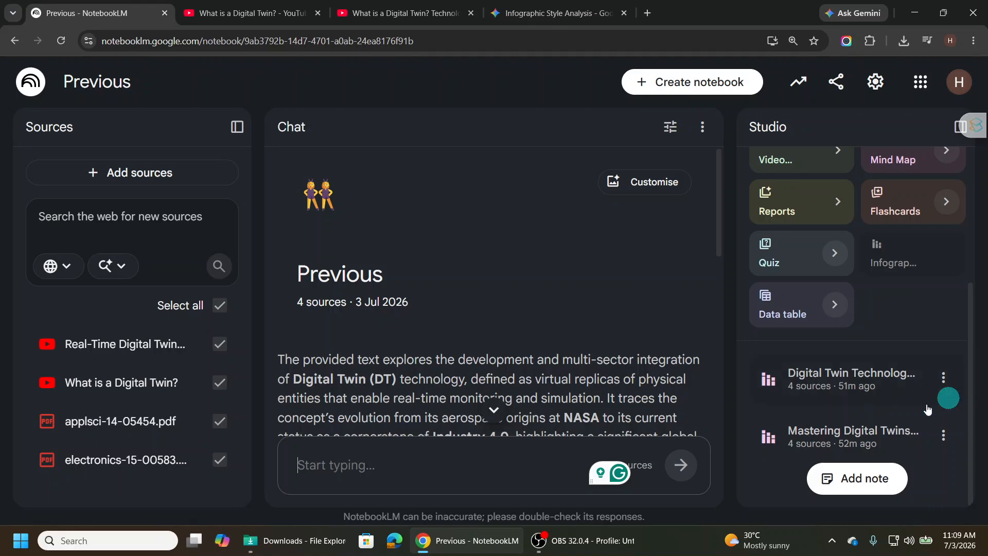
{"action": "left_click", "coordinate": [833, 388]}
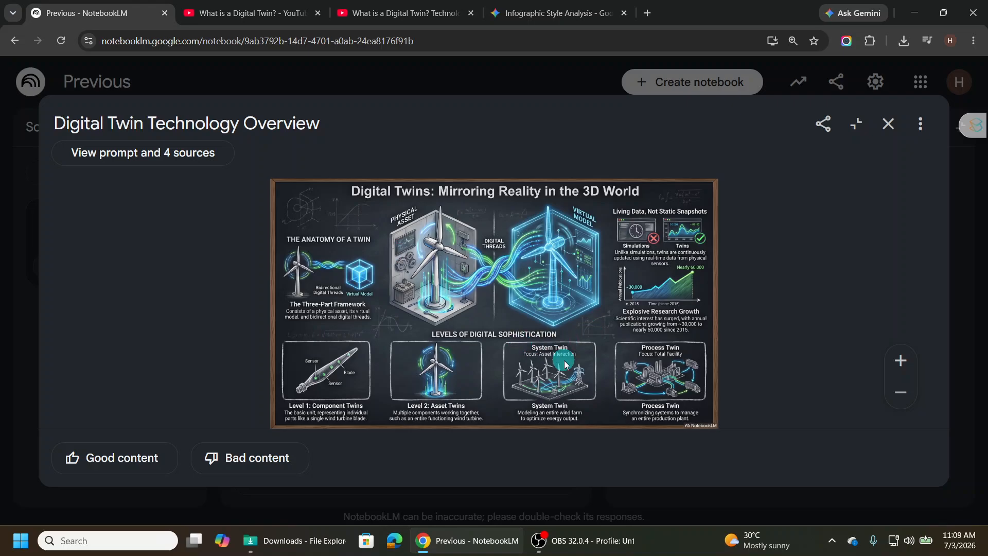
{"action": "left_click", "coordinate": [903, 365]}
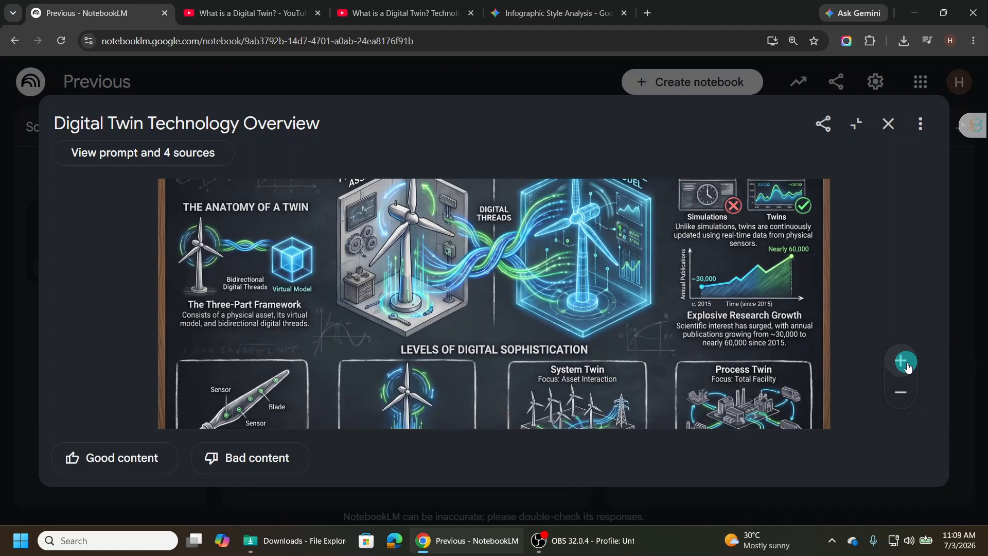
{"action": "left_click", "coordinate": [905, 401]}
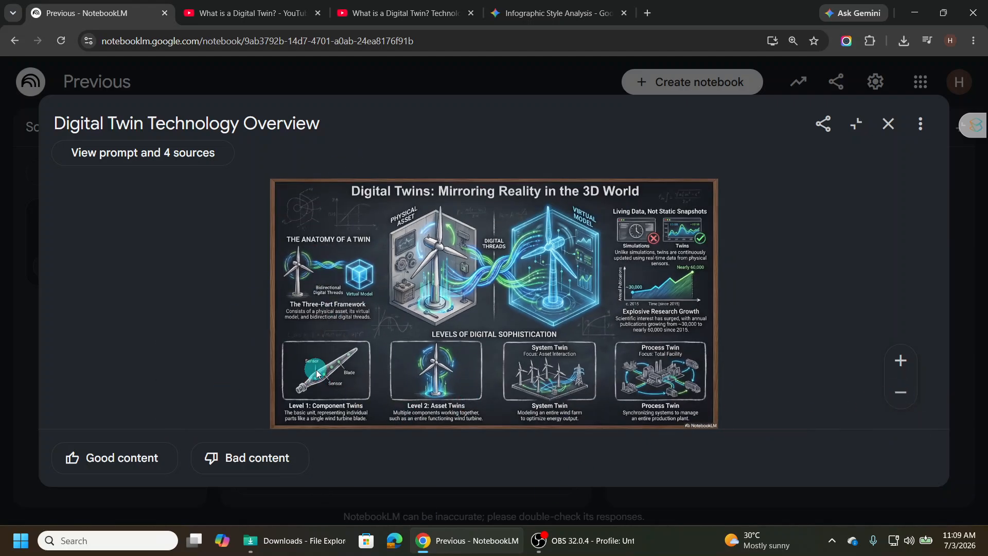